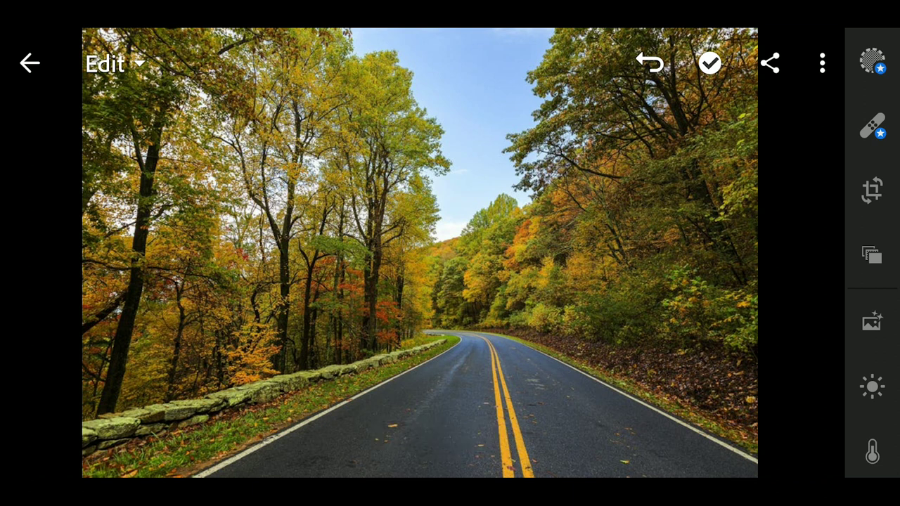
In the Light panel, drag Contrast to -26, Highlights 25, Shadows 50, Whites -20 and Blacks -20.
click(871, 387)
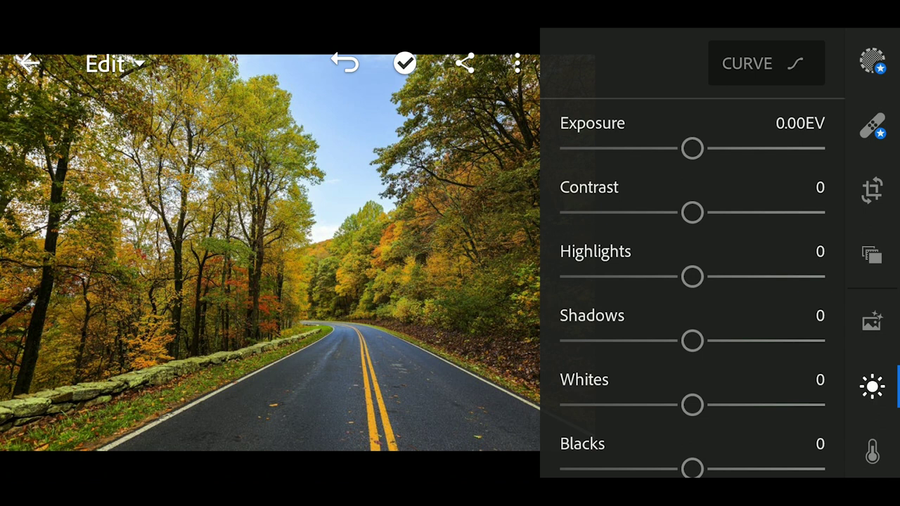
drag(692, 212, 657, 212)
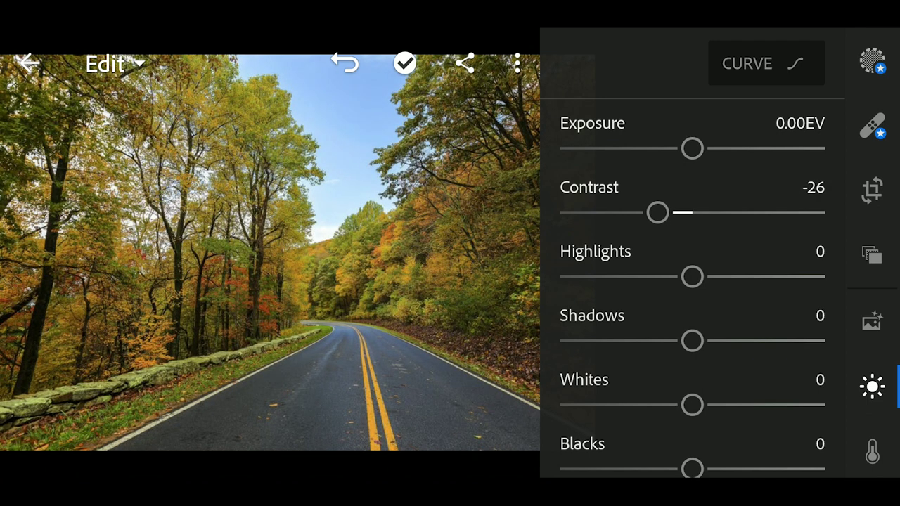
drag(691, 276, 725, 276)
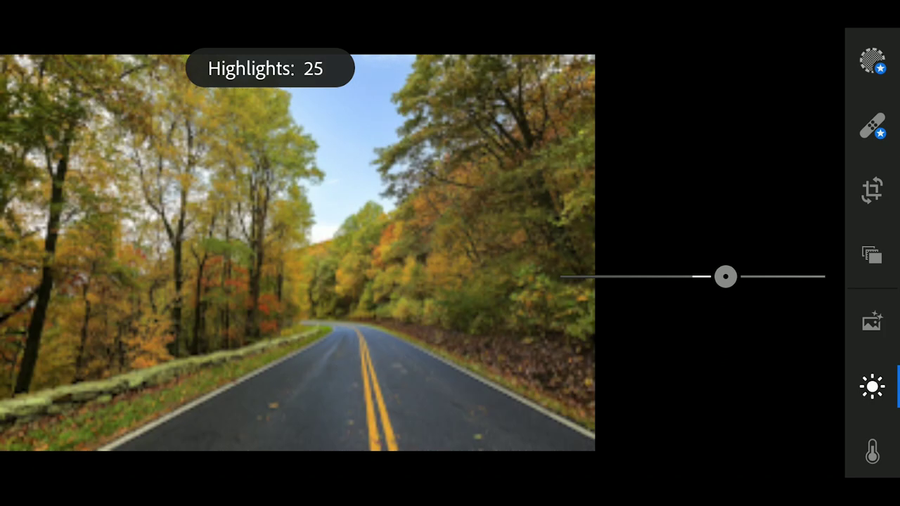
mouse_move(692, 341)
mouse_down()
mouse_move(767, 341)
mouse_move(758, 341)
mouse_up()
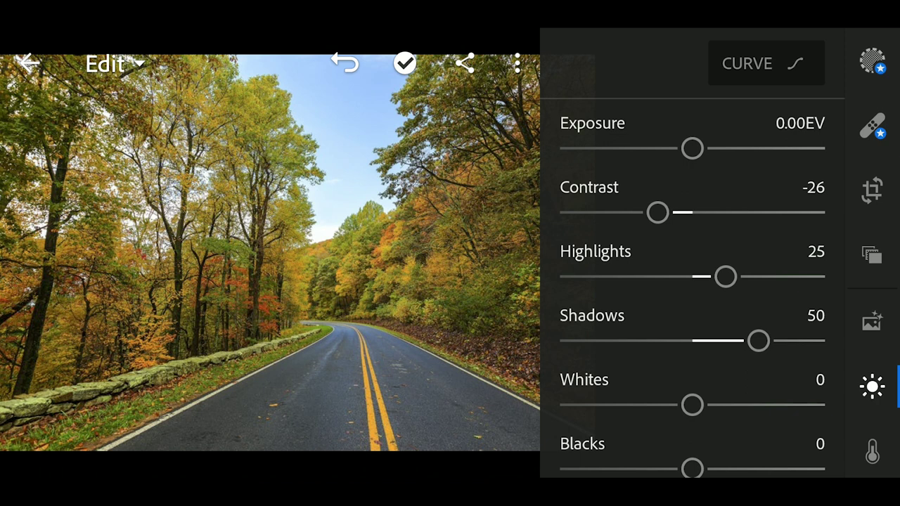
drag(692, 404, 665, 405)
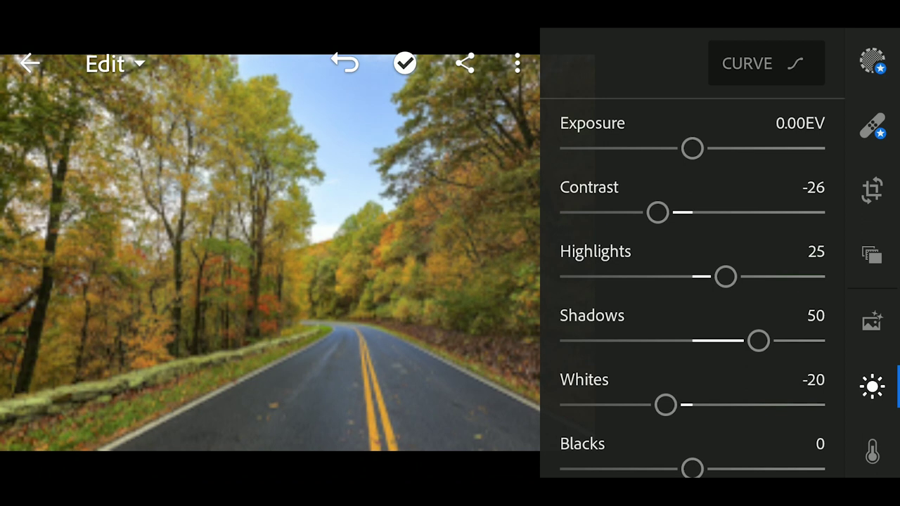
scroll(692, 253, down, 1)
scroll(692, 254, down, 1)
scroll(692, 253, down, 1)
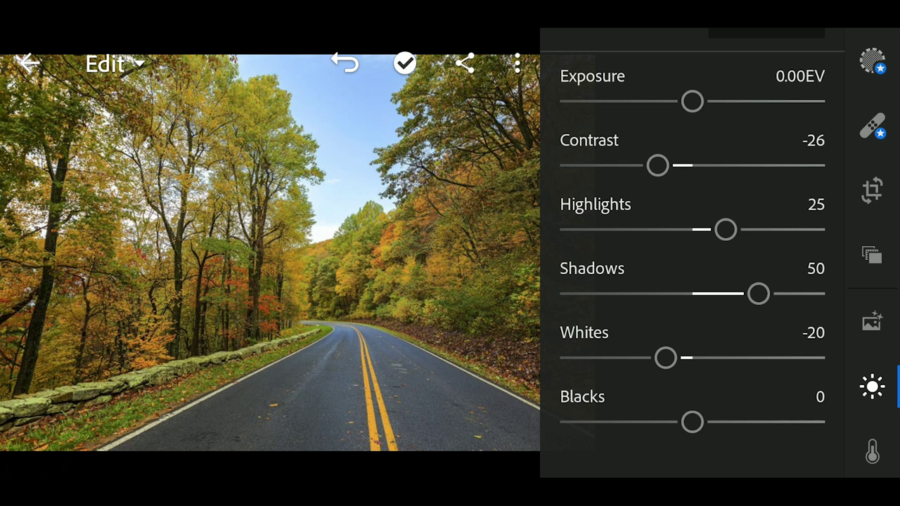
drag(692, 422, 665, 422)
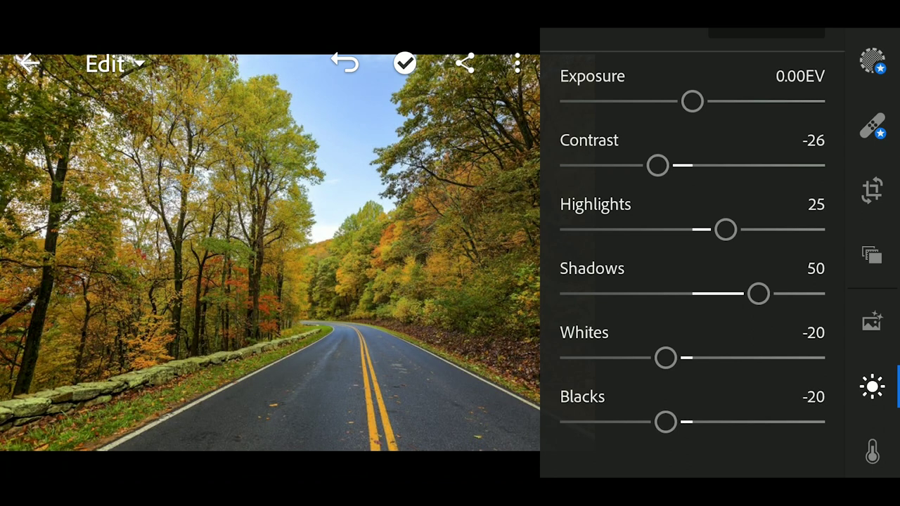
scroll(691, 253, up, 1)
scroll(691, 253, up, 1)
scroll(692, 253, up, 1)
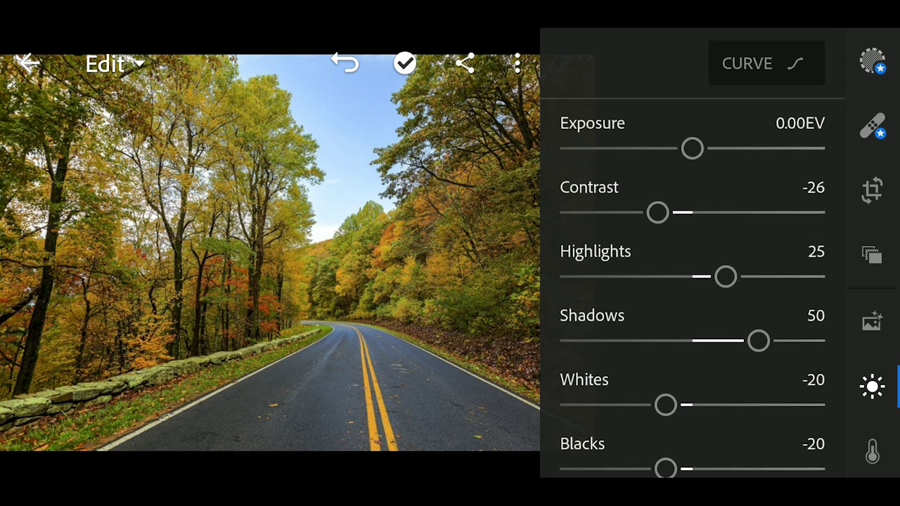
Paste the previously copied settings onto the photo's tone curve.
click(766, 63)
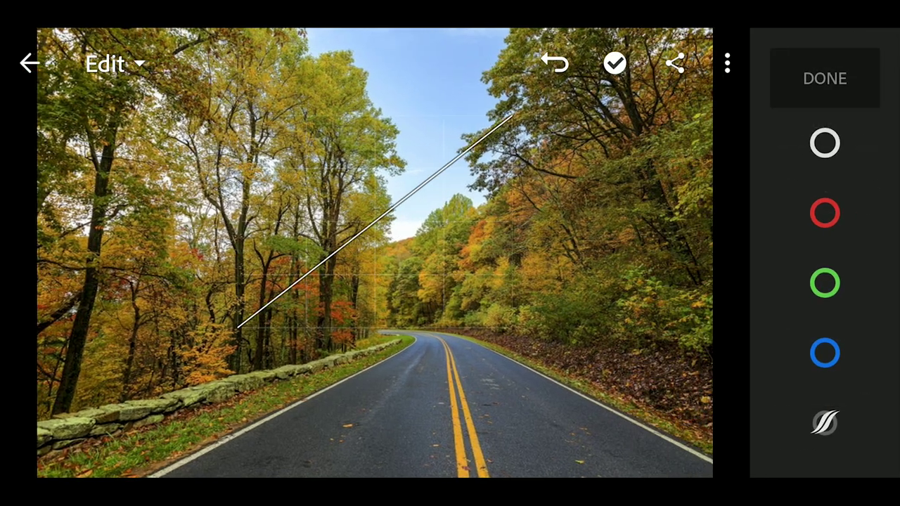
click(726, 64)
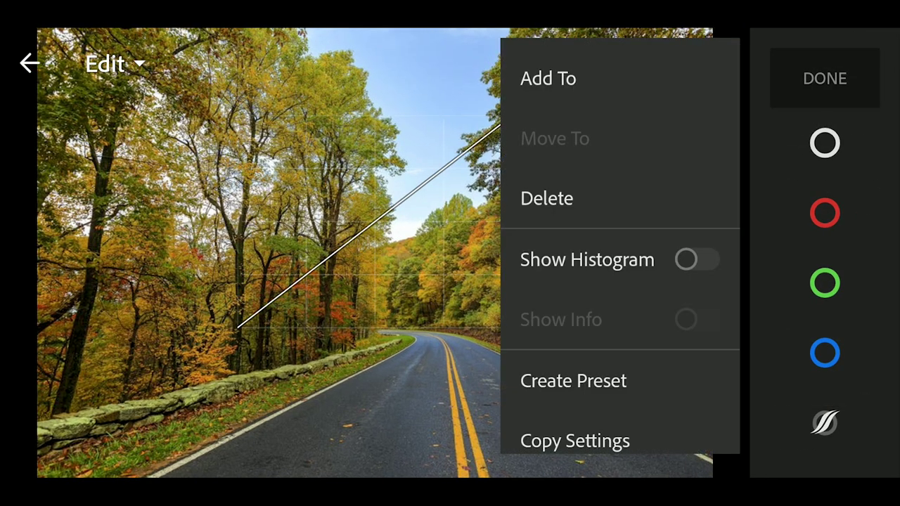
scroll(618, 281, down, 3)
click(637, 411)
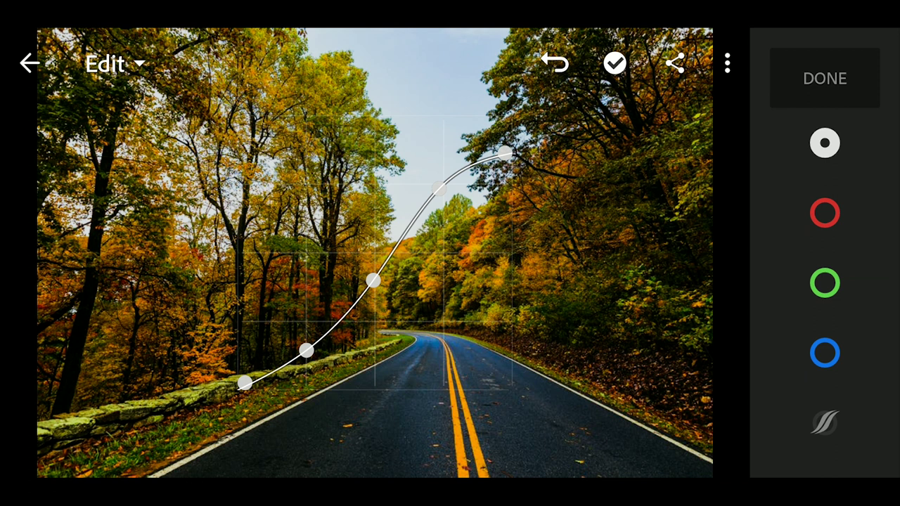
Check the red, green and blue curves, toggle the parametric curve and finish.
click(825, 213)
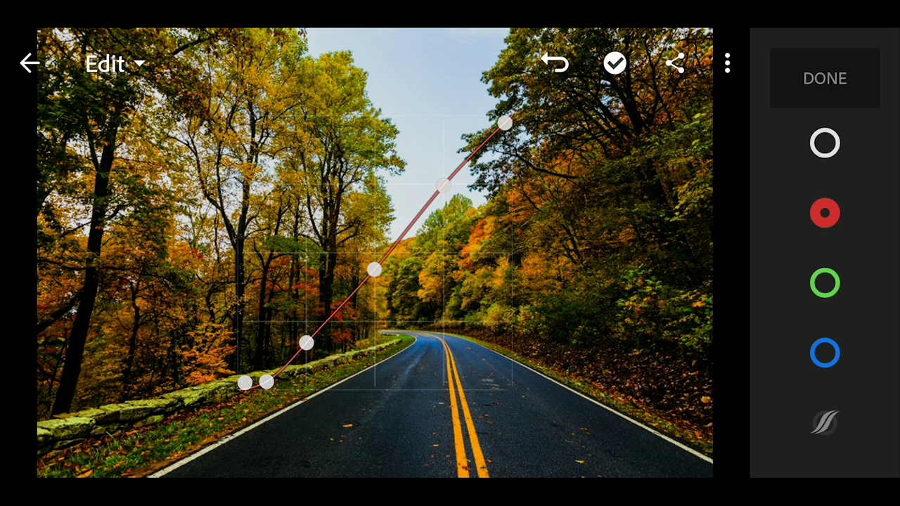
click(824, 283)
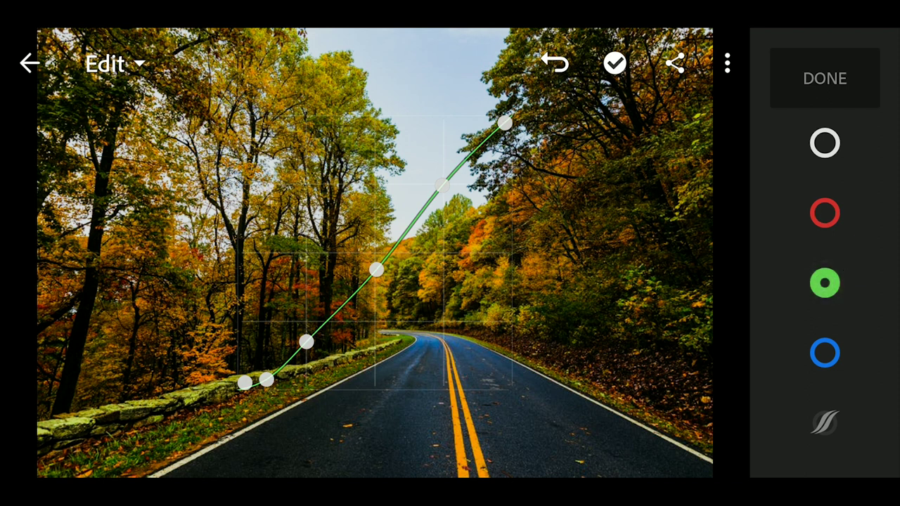
click(824, 353)
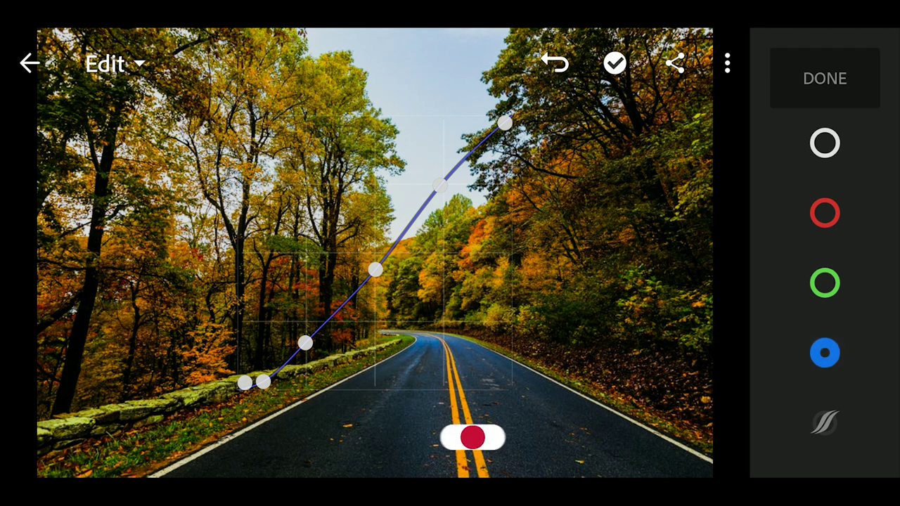
click(824, 423)
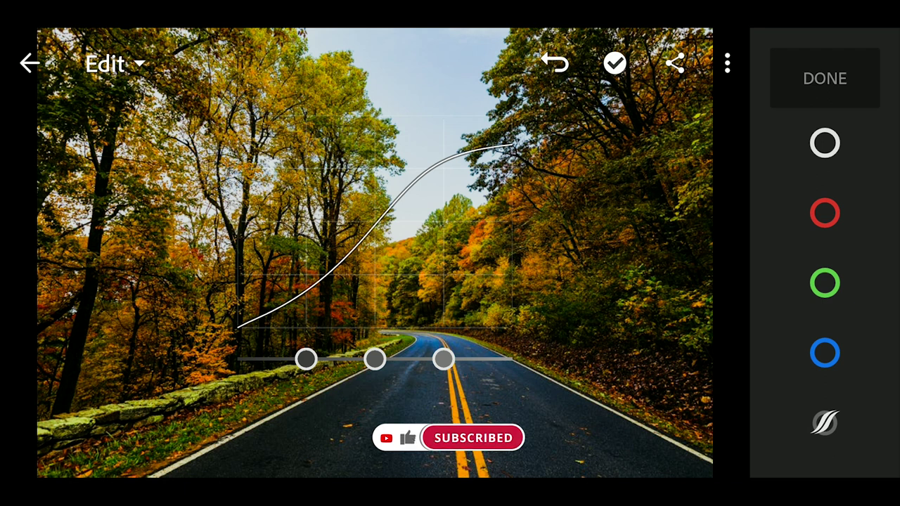
click(824, 78)
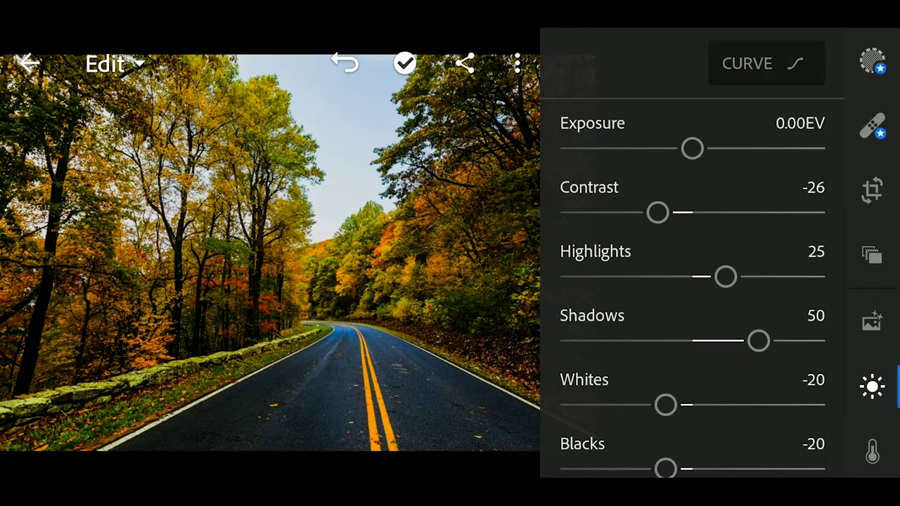
scroll(871, 246, down, 2)
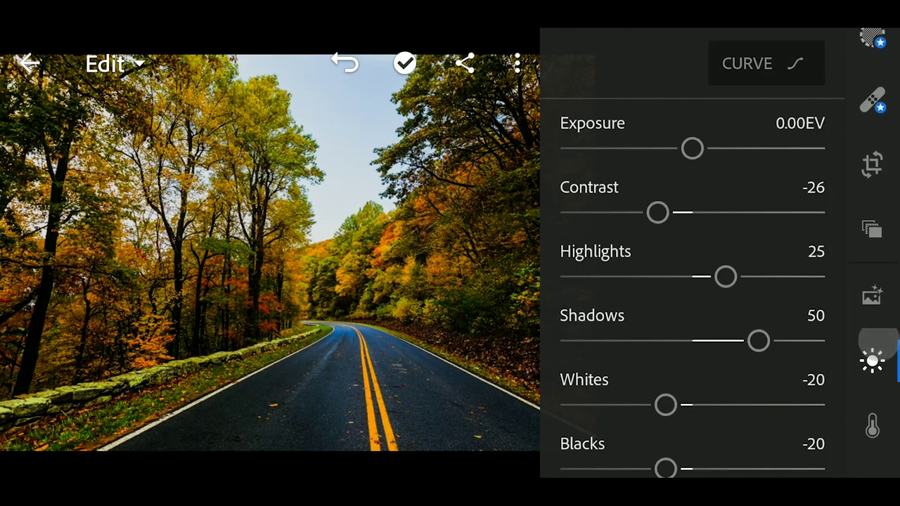
Set Temp -6, Tint 6, Vibrance 25 and Saturation -34 in the Color panel.
click(871, 367)
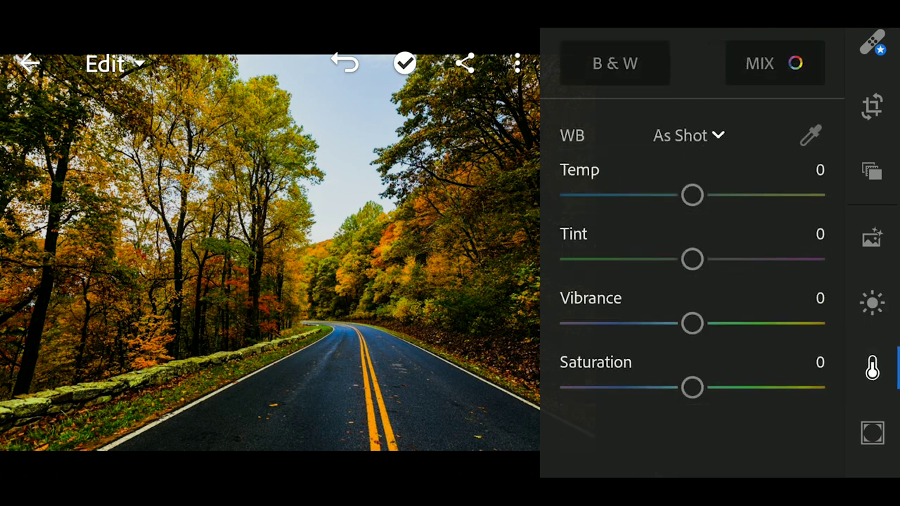
drag(691, 195, 684, 194)
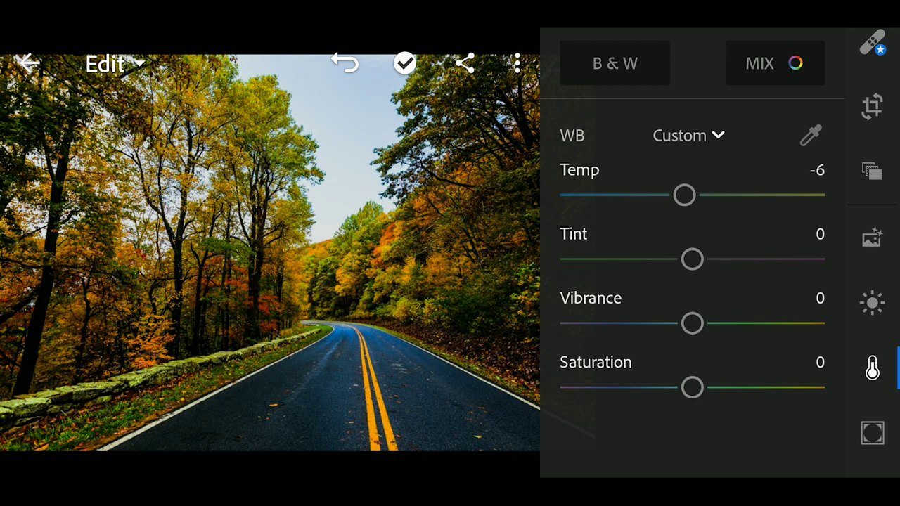
drag(691, 259, 700, 258)
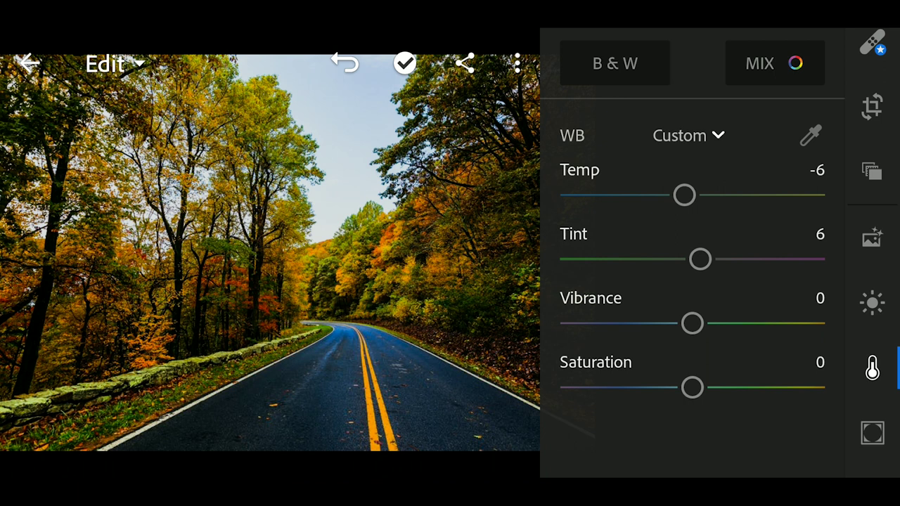
mouse_move(692, 323)
mouse_down()
mouse_move(741, 322)
mouse_move(725, 322)
mouse_up()
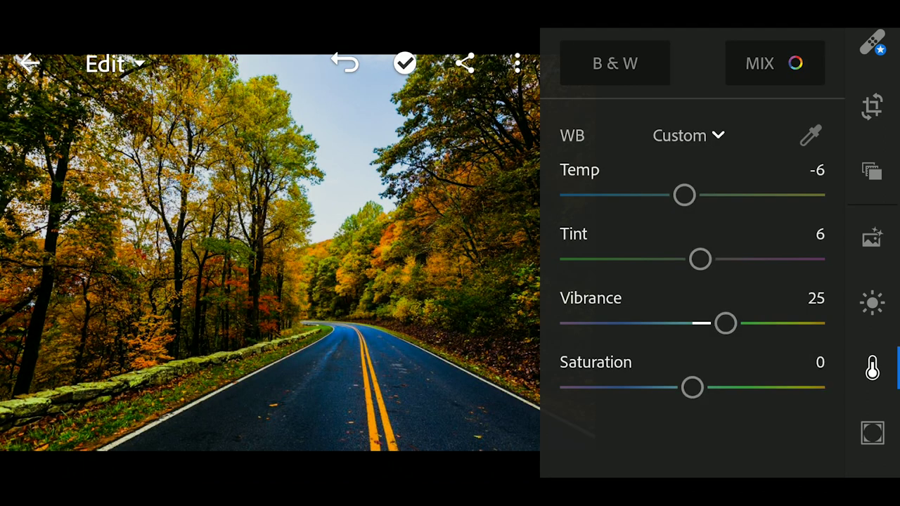
drag(691, 386, 647, 386)
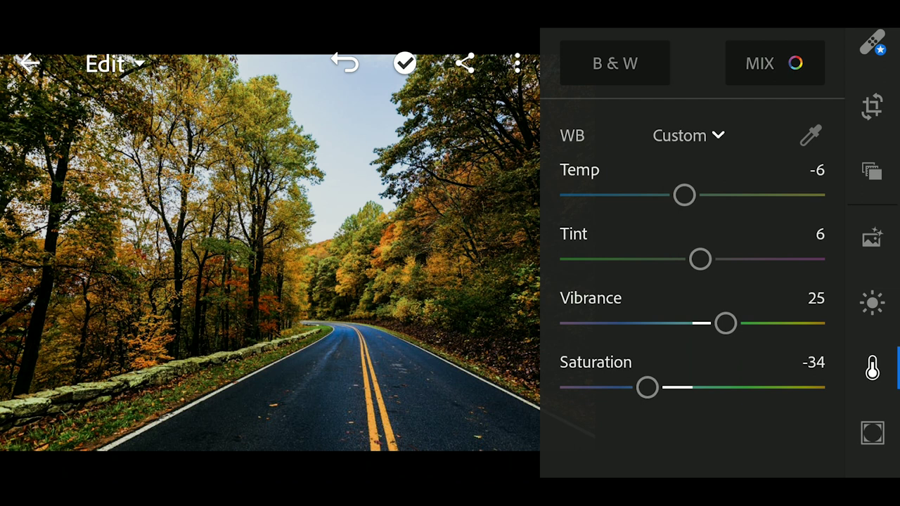
click(773, 63)
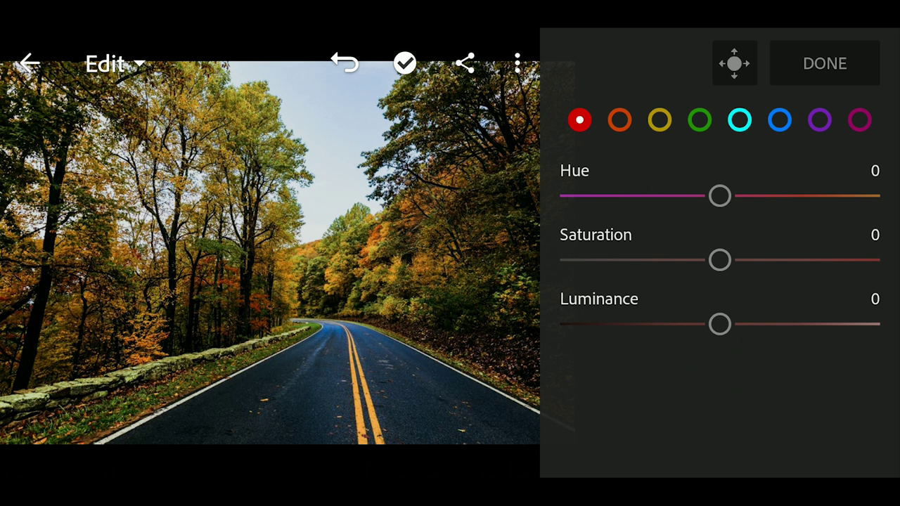
In Color Mix, shift the reds to Hue 20 and Luminance -10.
drag(472, 435, 492, 436)
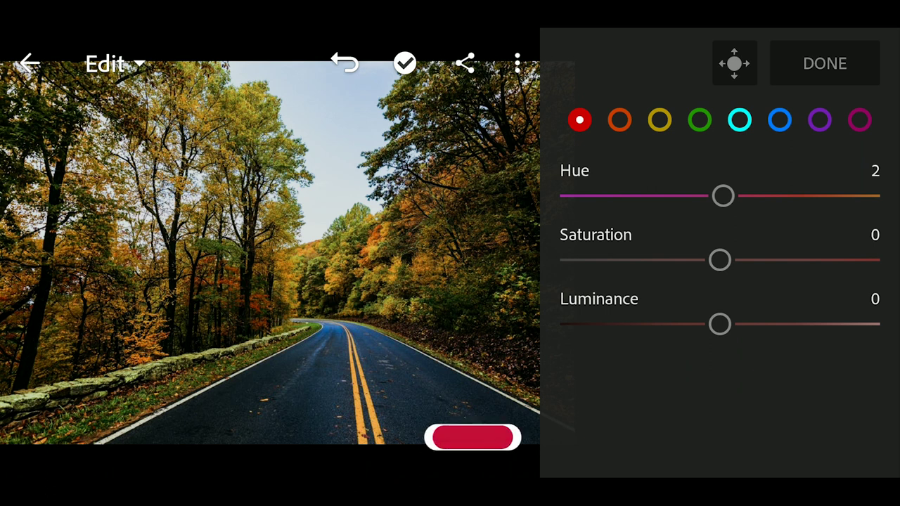
drag(726, 196, 752, 196)
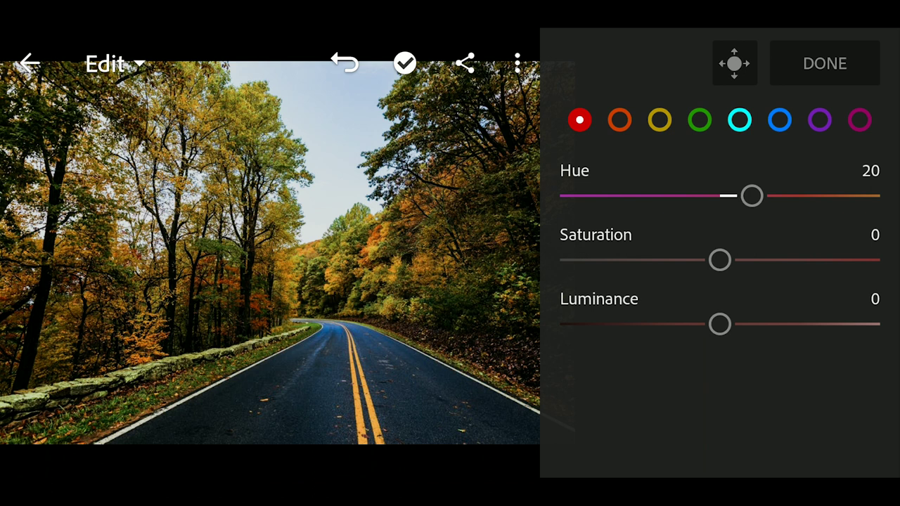
drag(719, 323, 703, 323)
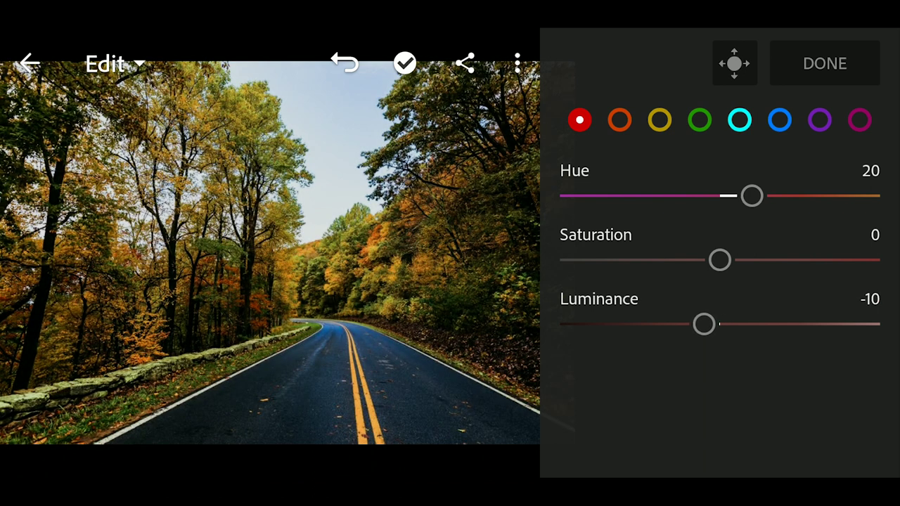
click(619, 119)
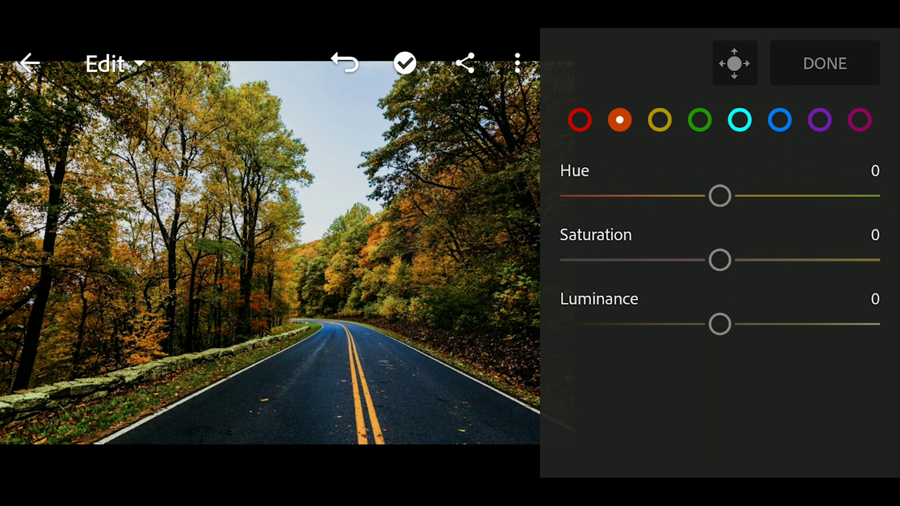
Give the oranges Hue -20 and Luminance -20 in Color Mix.
drag(719, 195, 710, 196)
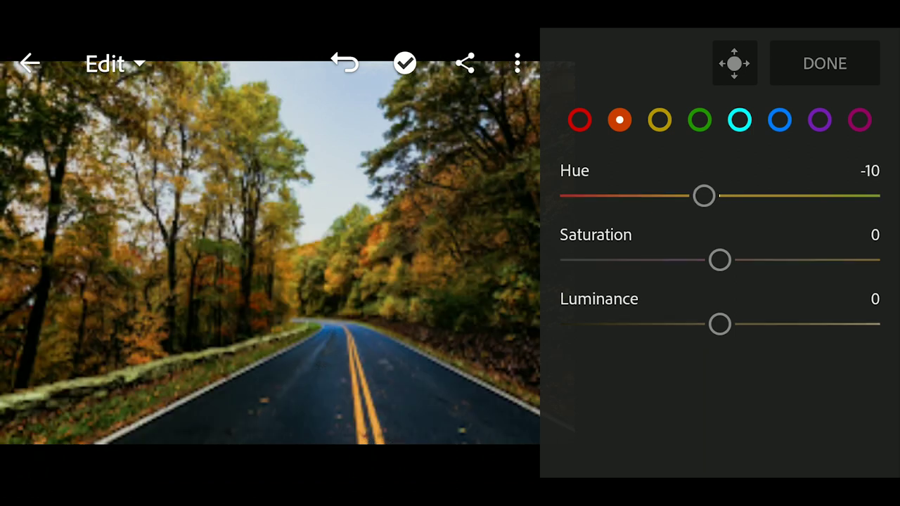
drag(704, 195, 688, 195)
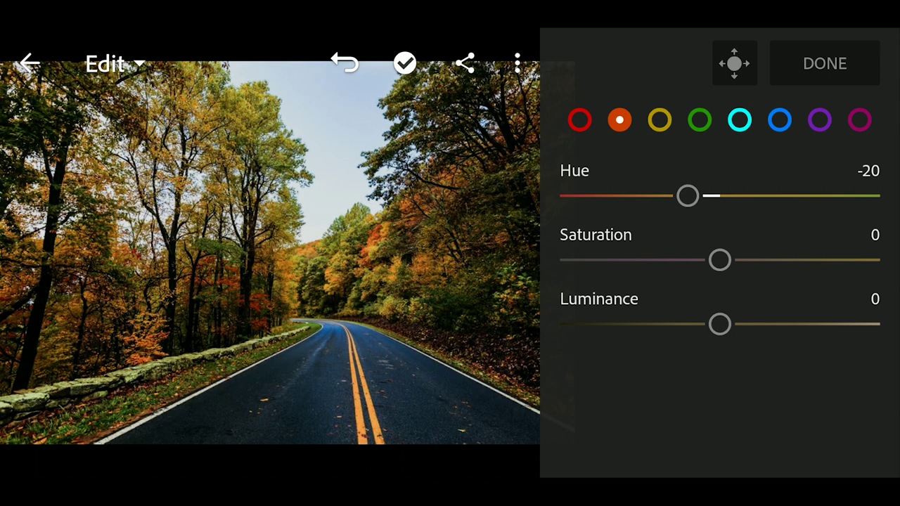
drag(719, 323, 688, 323)
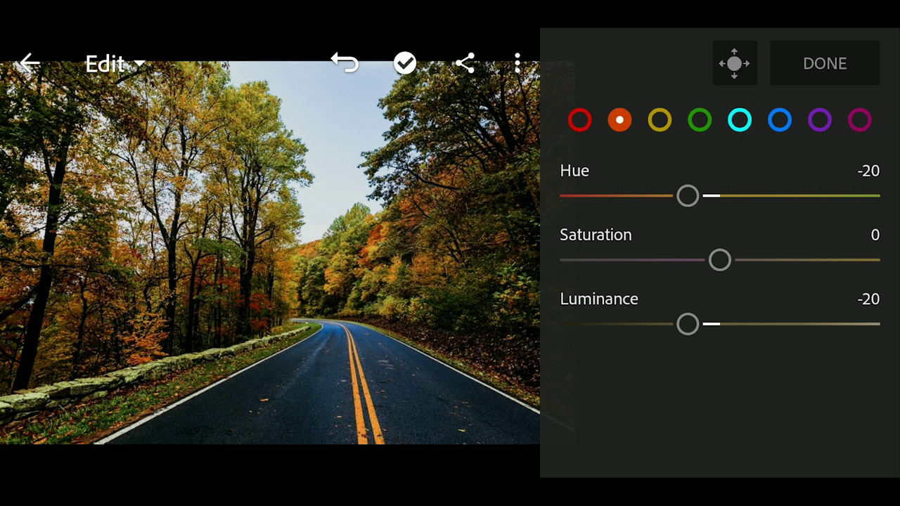
click(659, 119)
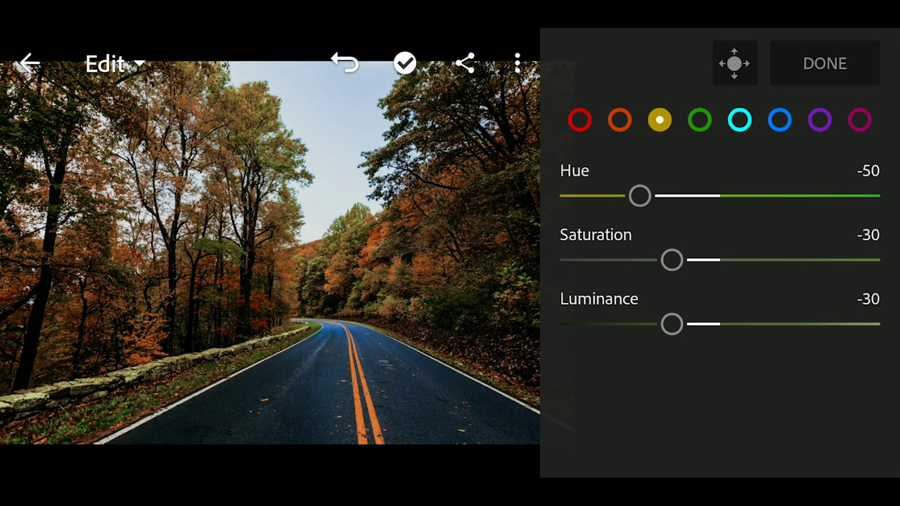
Select the greens in Color Mix and shift their hue to -20.
click(699, 119)
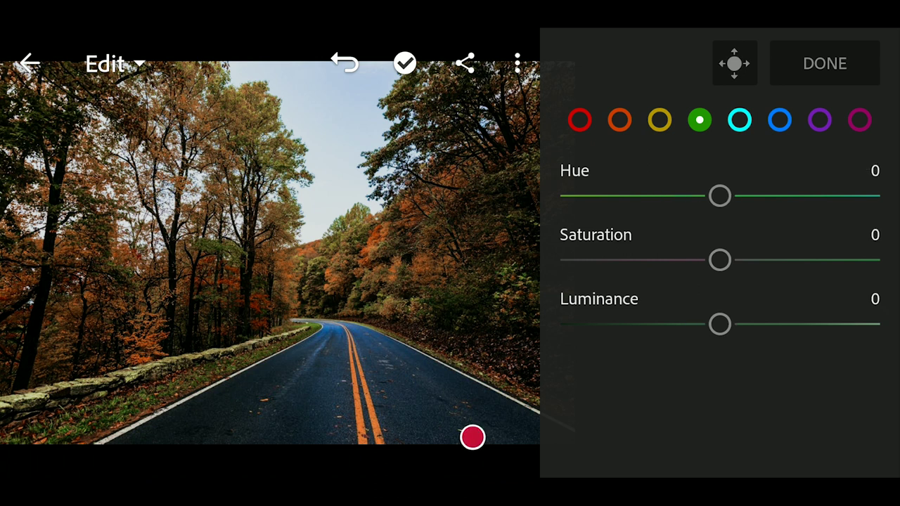
drag(719, 195, 688, 196)
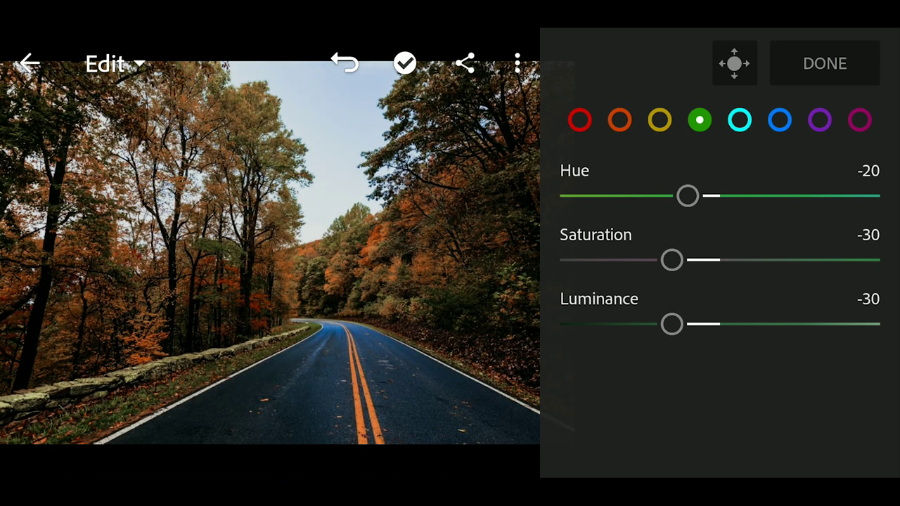
Set the aquas to Hue 30 and Luminance -20.
click(739, 119)
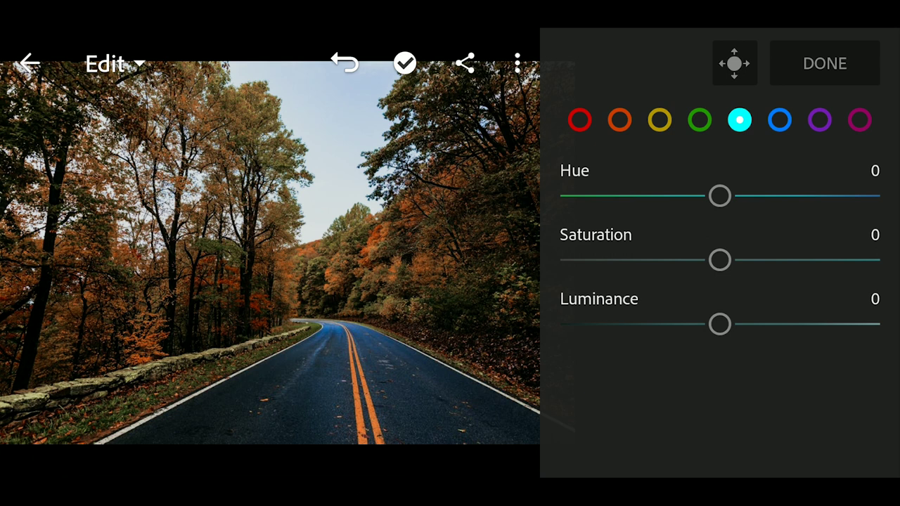
drag(719, 196, 768, 196)
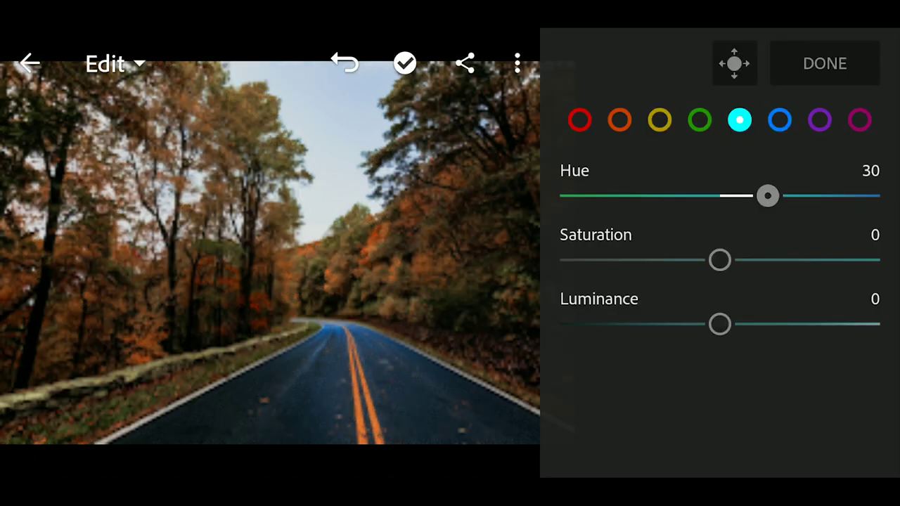
drag(720, 323, 687, 323)
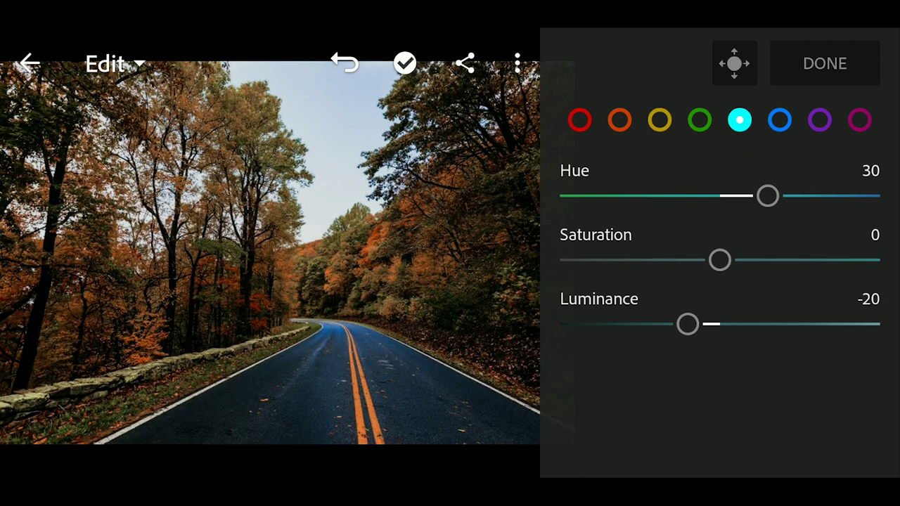
Set the blues to Saturation -10 and Luminance -30, check purples and magentas, and close Color Mix.
click(779, 120)
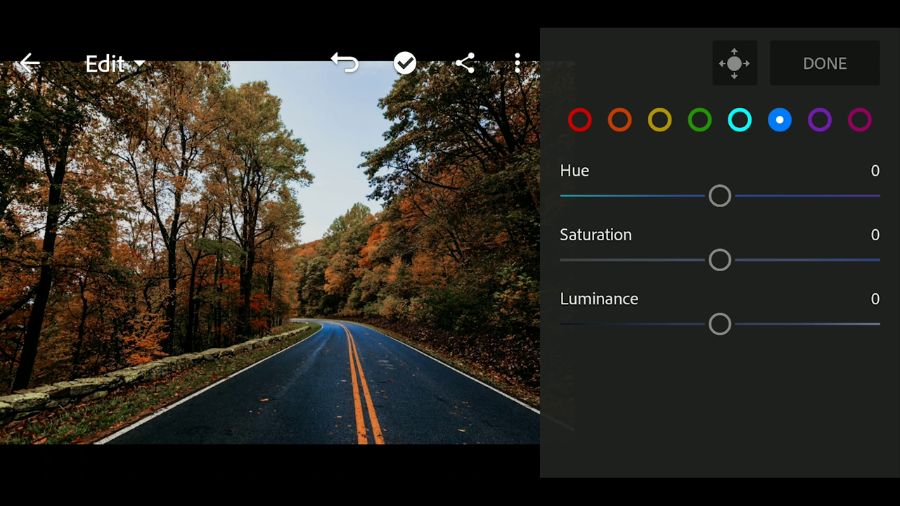
drag(719, 260, 704, 259)
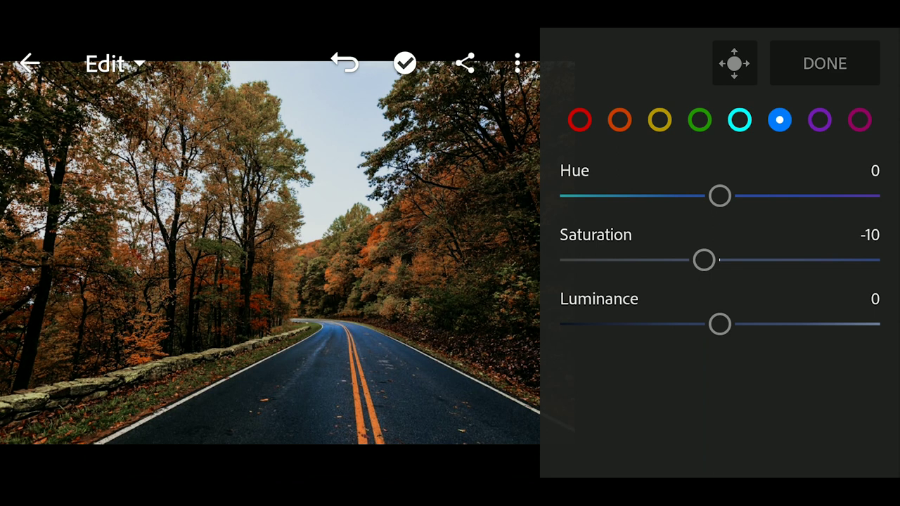
drag(719, 323, 672, 323)
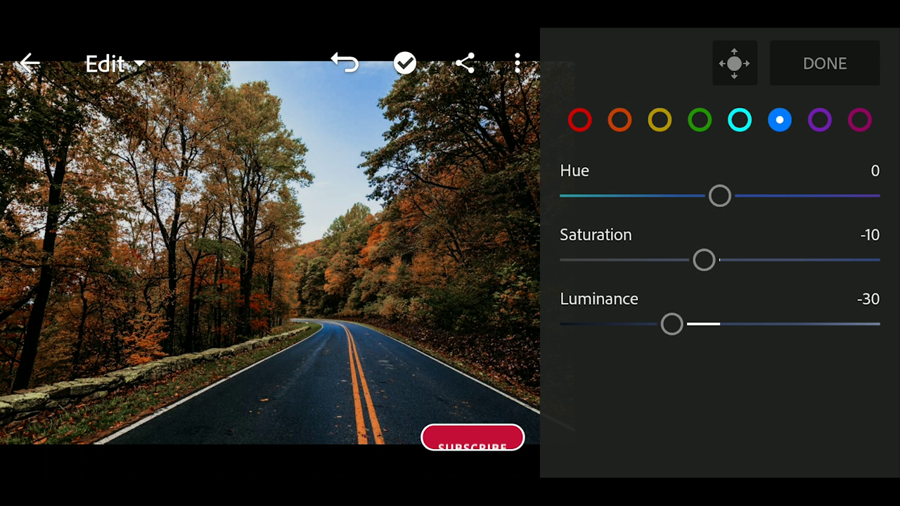
click(818, 120)
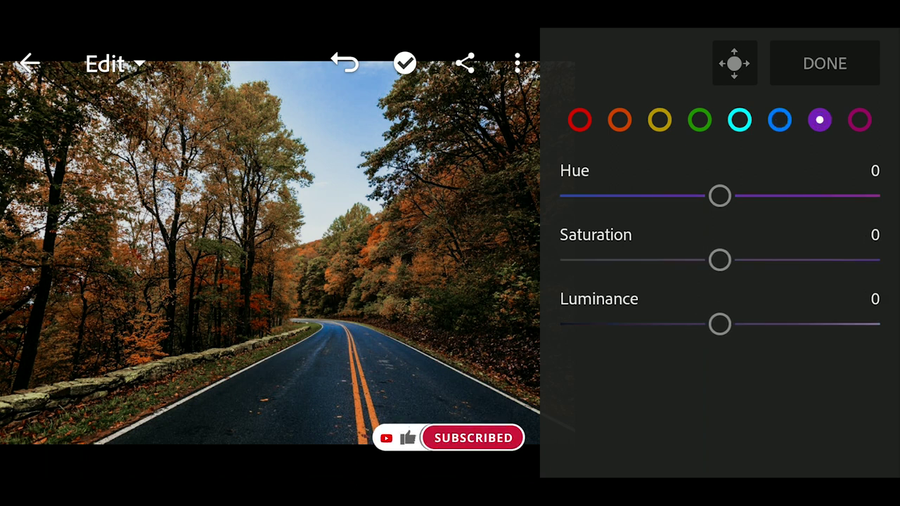
click(859, 120)
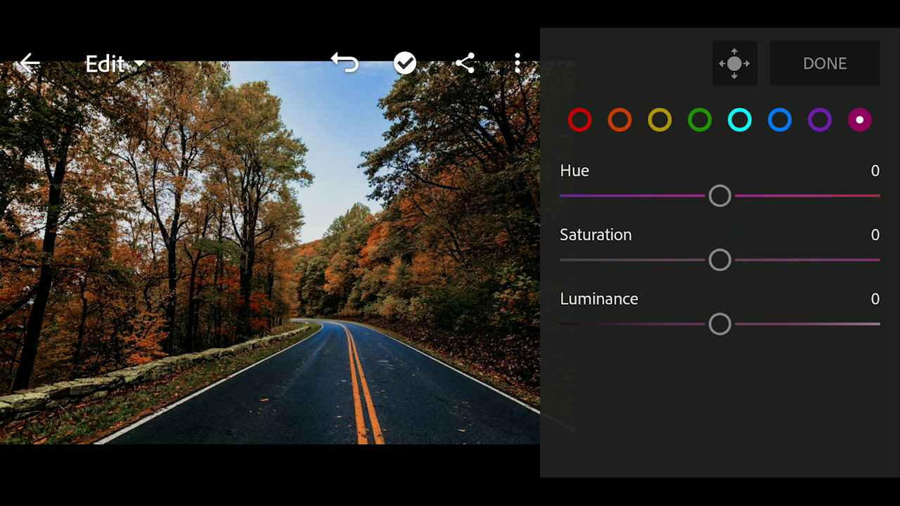
click(825, 63)
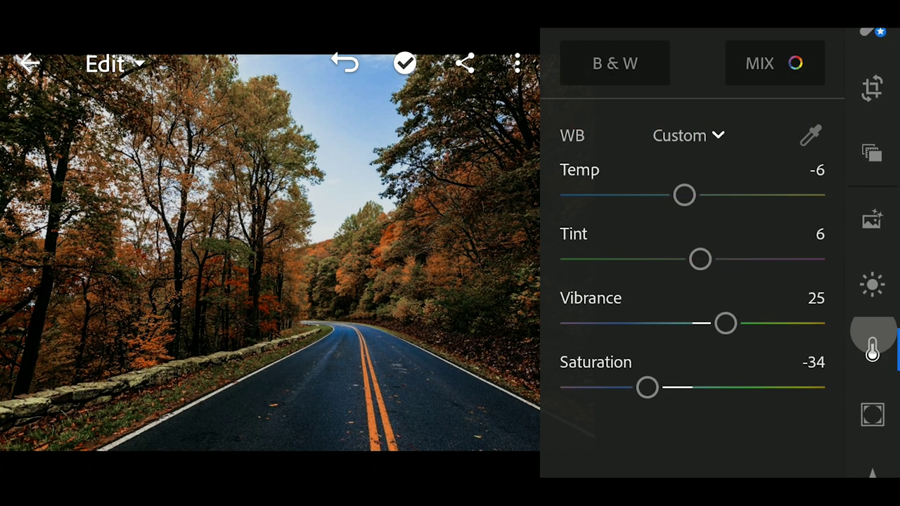
Add Texture 10 and Dehaze 10 in the Effects panel.
drag(871, 367, 872, 289)
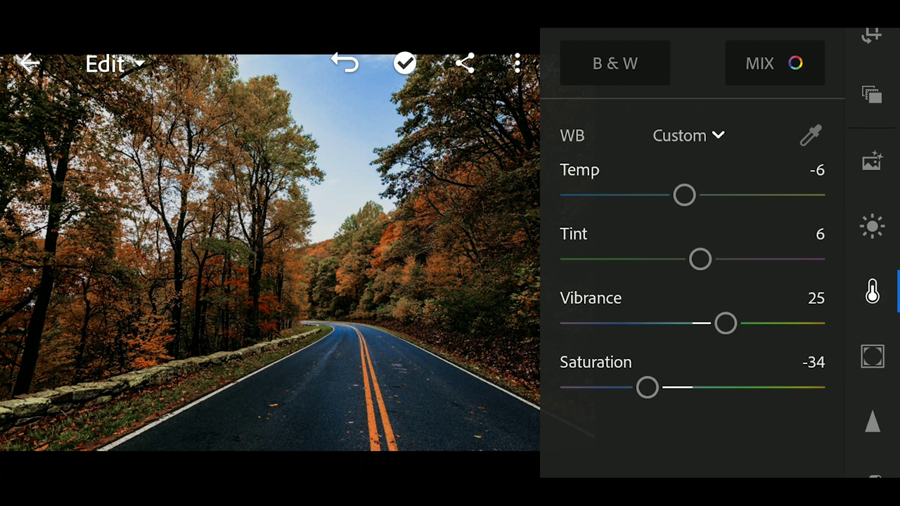
click(872, 357)
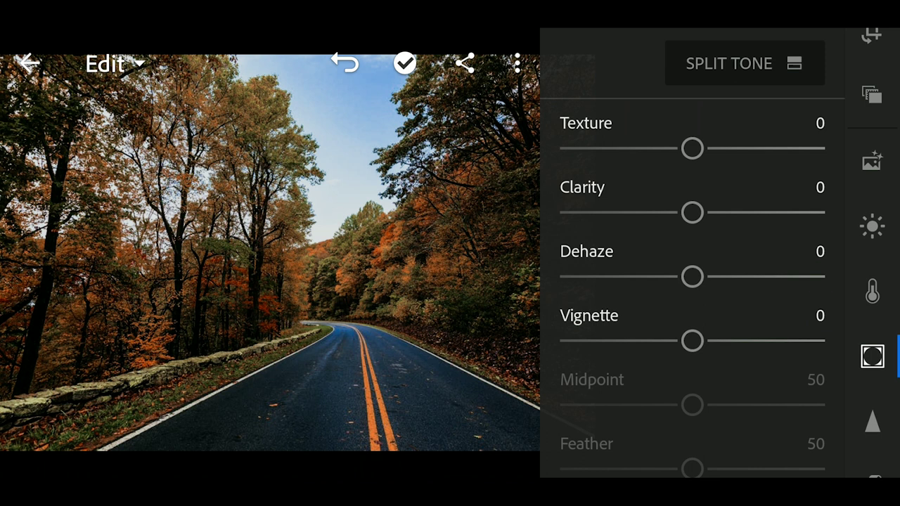
drag(691, 148, 705, 148)
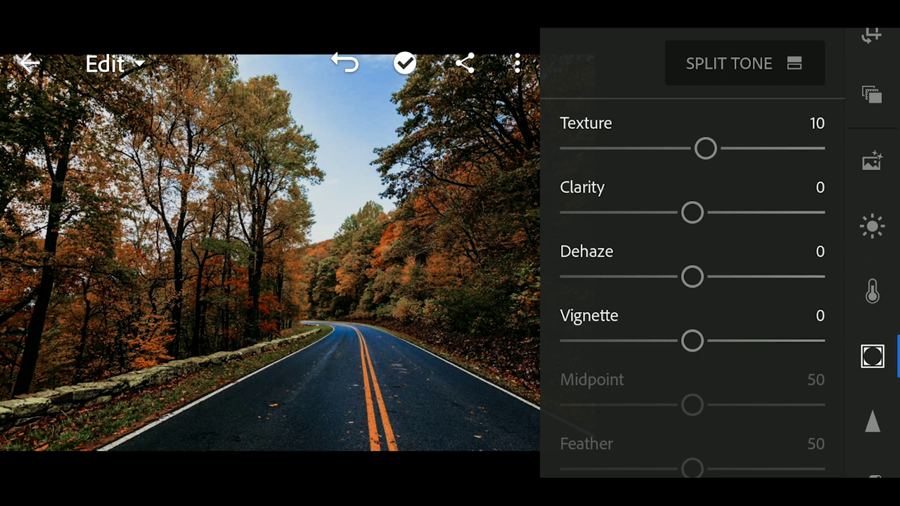
drag(692, 276, 705, 276)
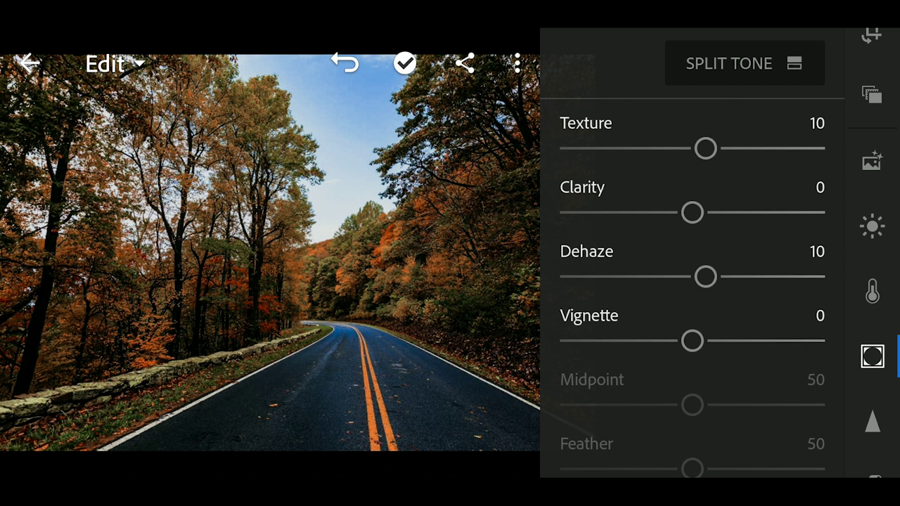
scroll(693, 281, down, 1)
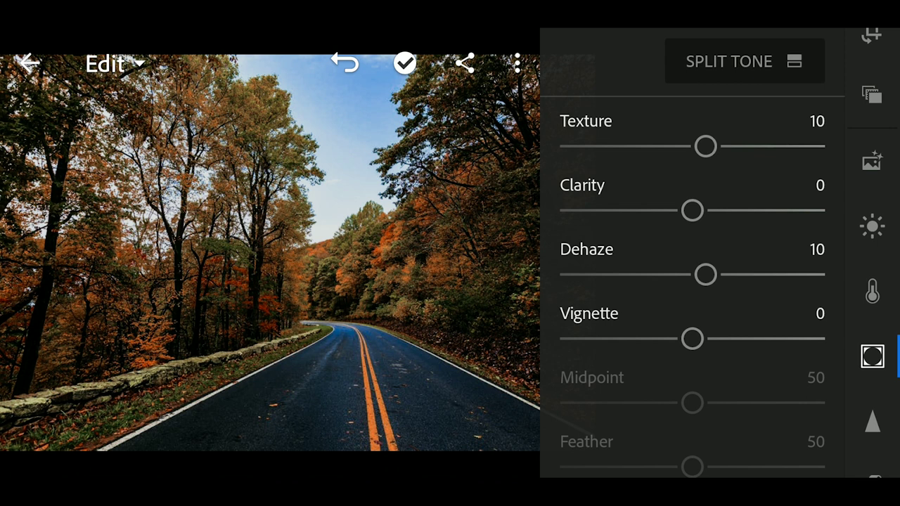
scroll(872, 282, down, 2)
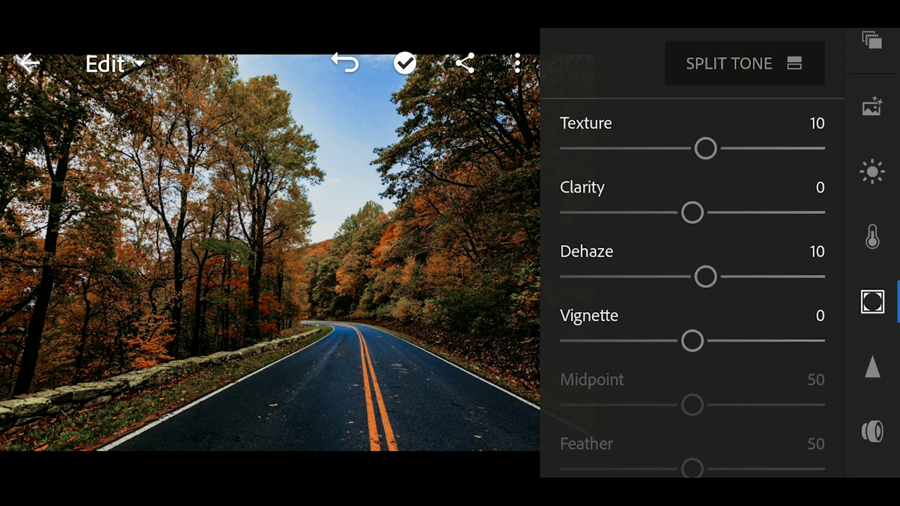
click(745, 63)
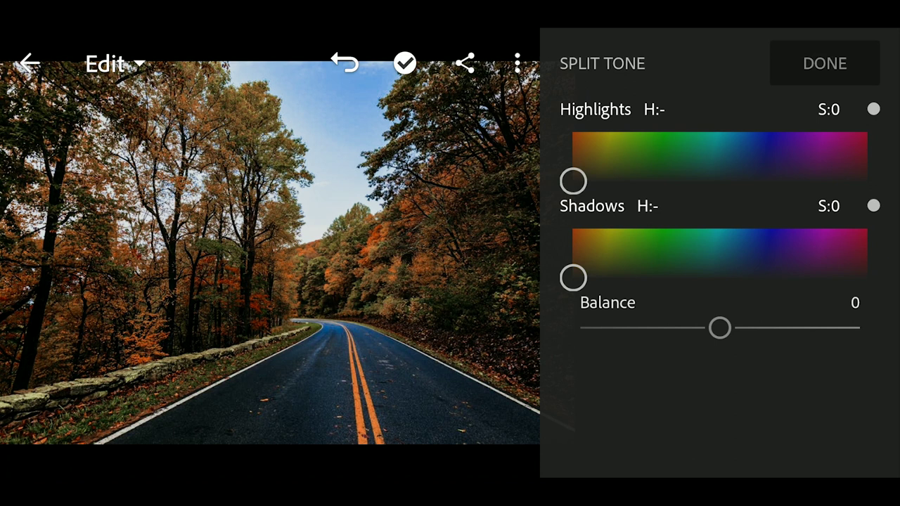
Paste the copied split tone: highlights Hue 29, Saturation 10; shadows Hue 49, Saturation 20.
click(517, 64)
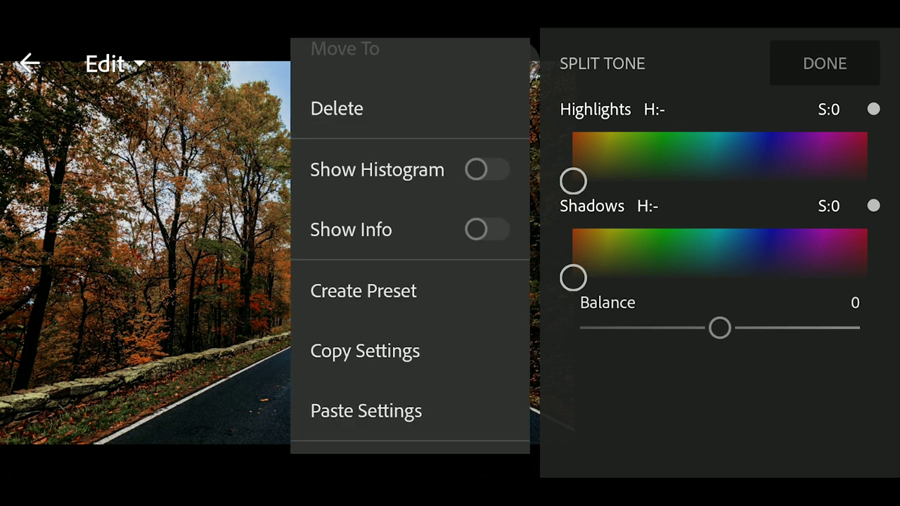
click(365, 410)
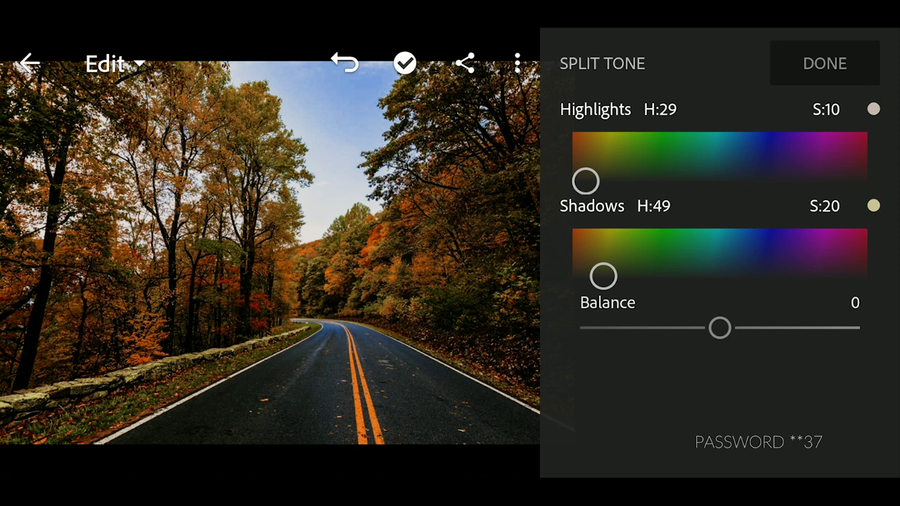
click(824, 63)
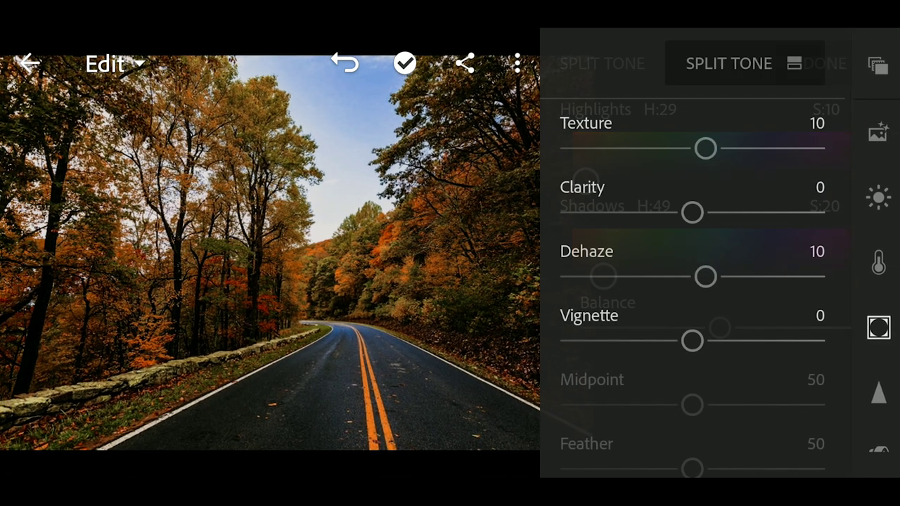
scroll(872, 246, up, 3)
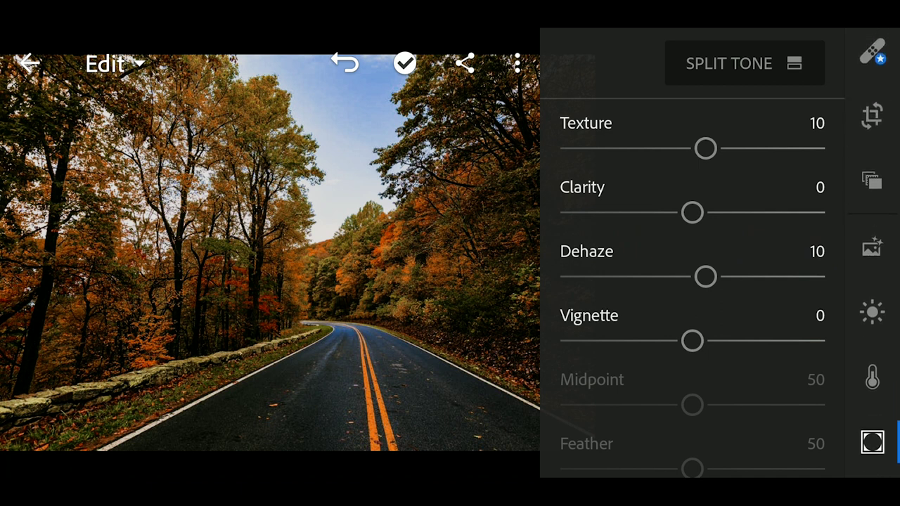
click(871, 180)
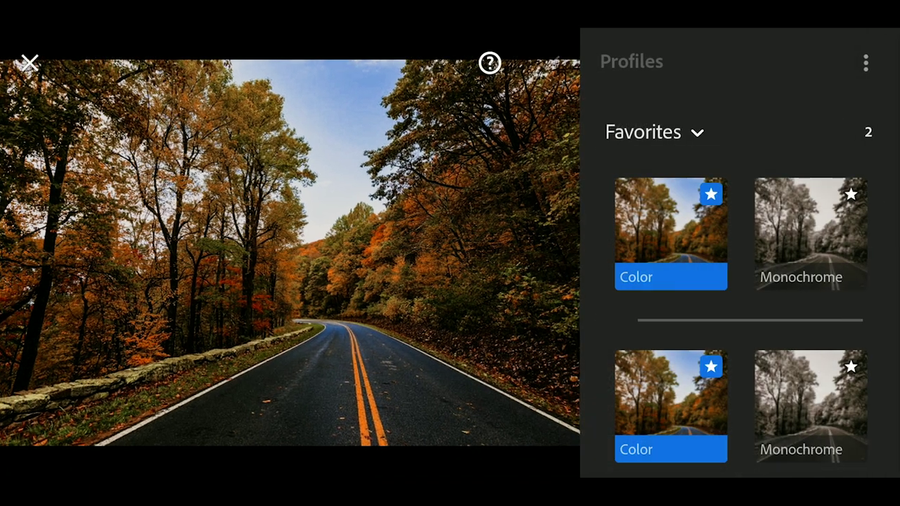
Apply the Artistic 04 profile from the Artistic group and confirm it.
scroll(740, 317, down, 5)
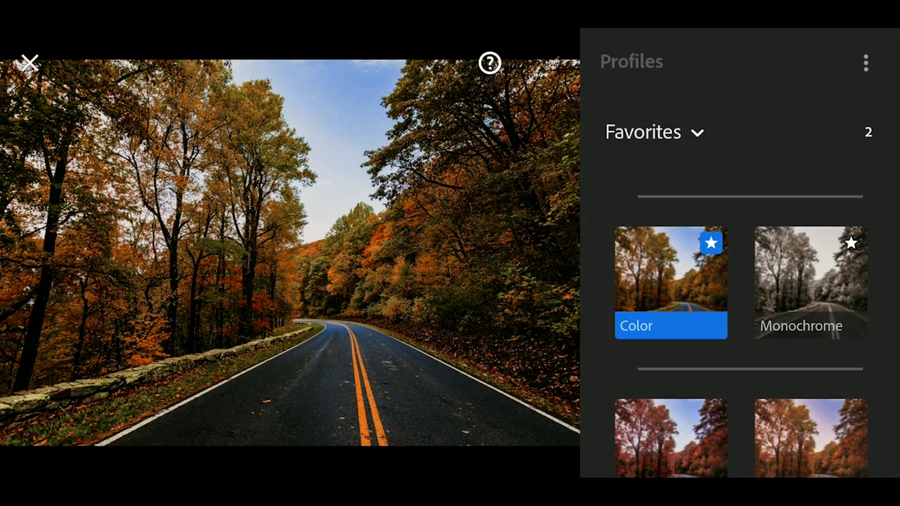
scroll(740, 316, down, 2)
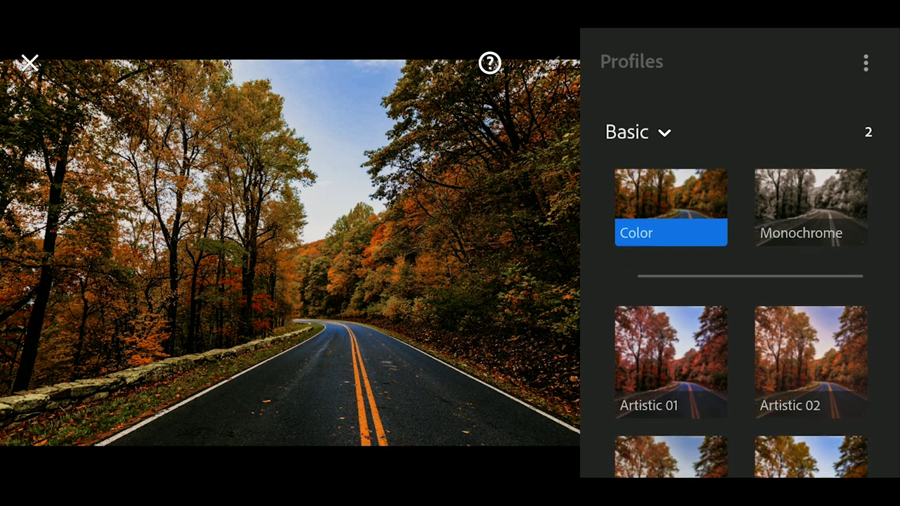
scroll(740, 316, down, 1)
scroll(740, 316, down, 2)
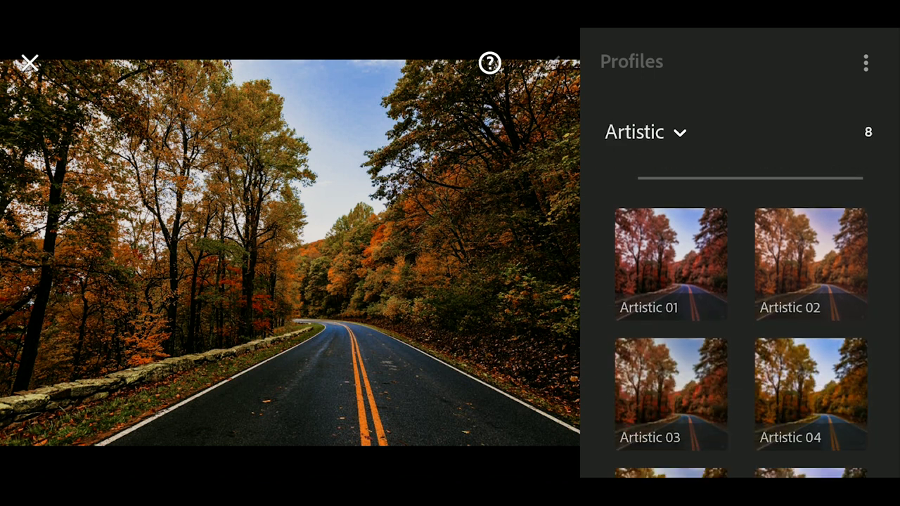
scroll(741, 323, down, 2)
scroll(740, 323, down, 1)
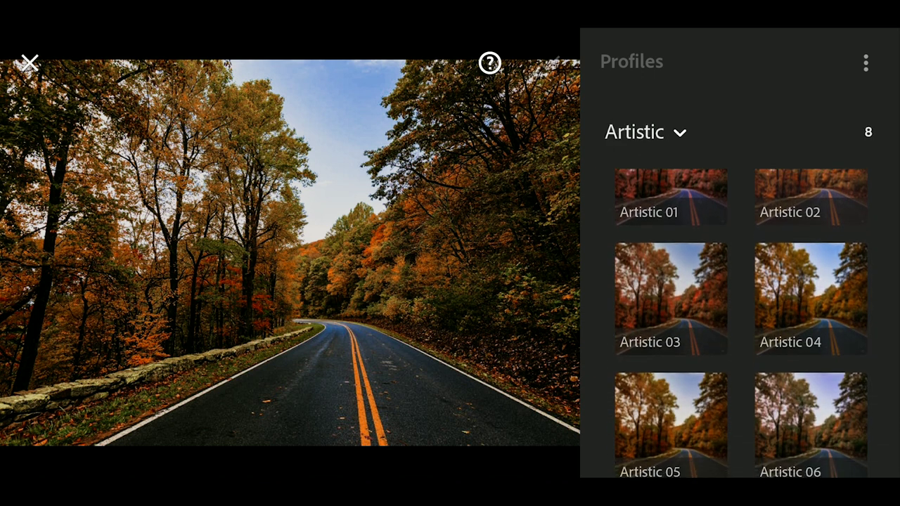
click(810, 296)
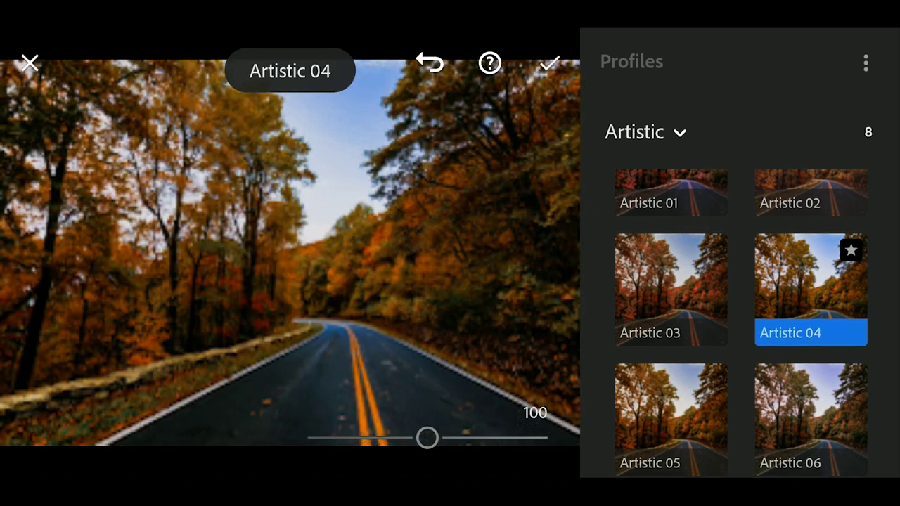
click(549, 63)
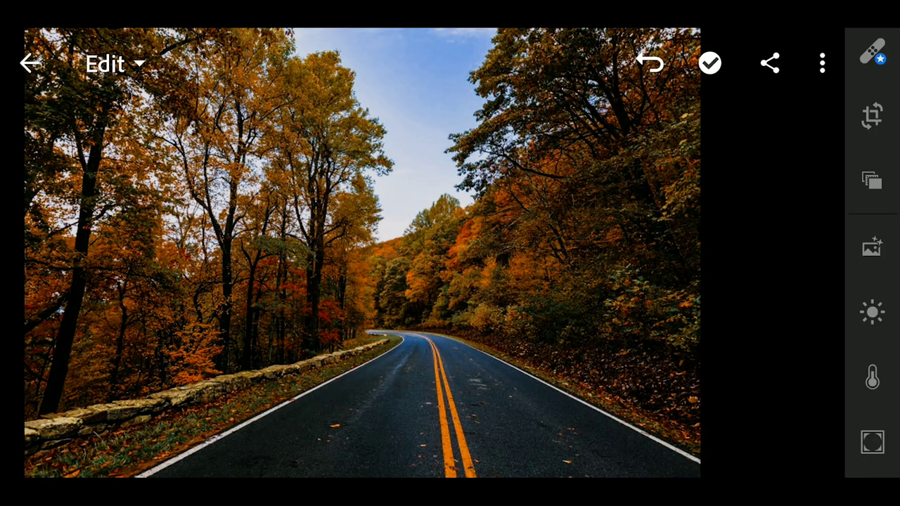